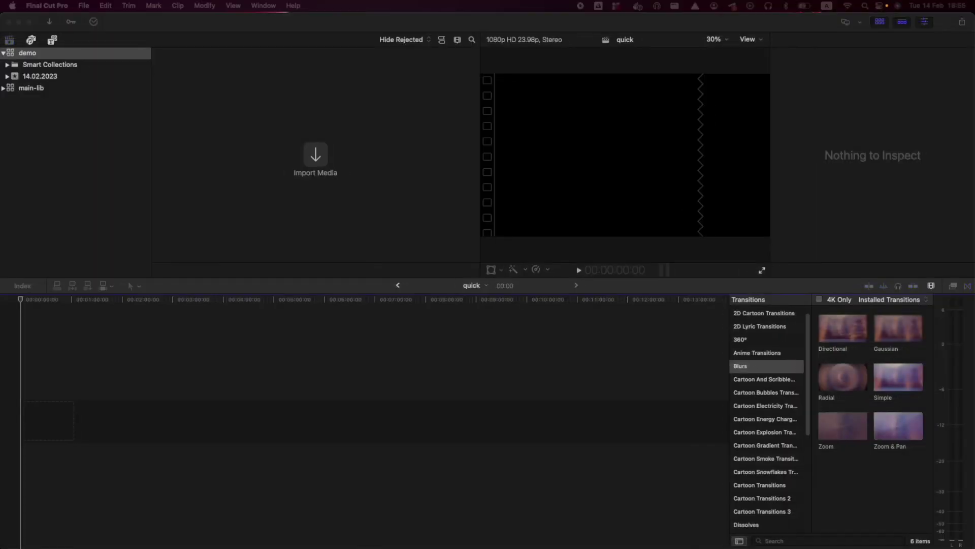
Drop the eight image files onto the timeline and set the project format to 4K 3840x2160
left_click(220, 188)
left_click_drag(48, 421, 153, 413)
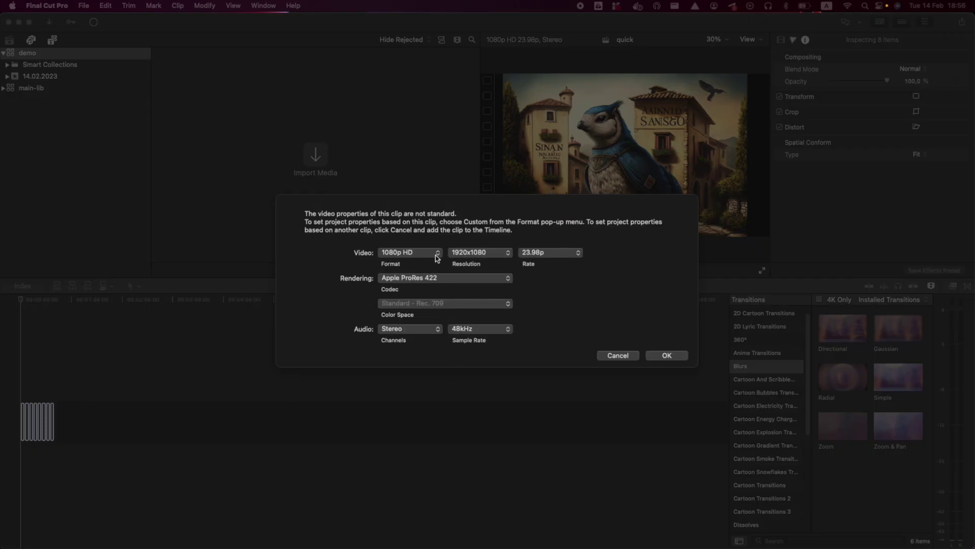
left_click(437, 254)
left_click(393, 321)
left_click(664, 358)
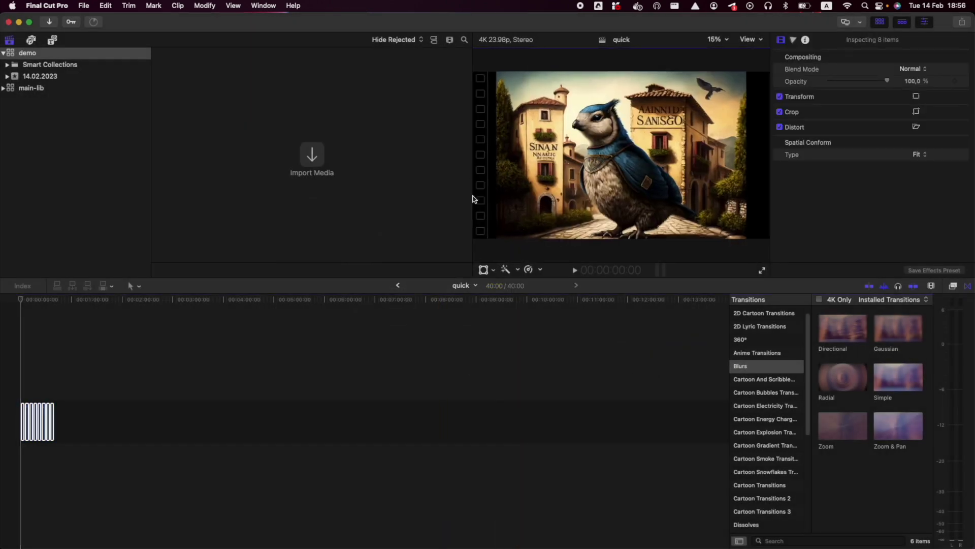
Deselect the clips, return the playhead to the start and zoom the timeline to fit
left_click(29, 350)
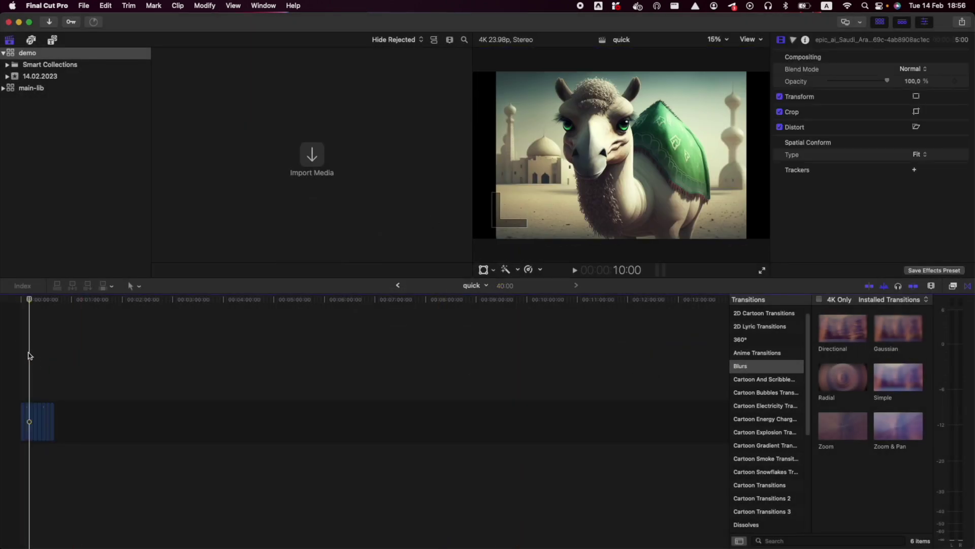
left_click(14, 346)
key("shift+z")
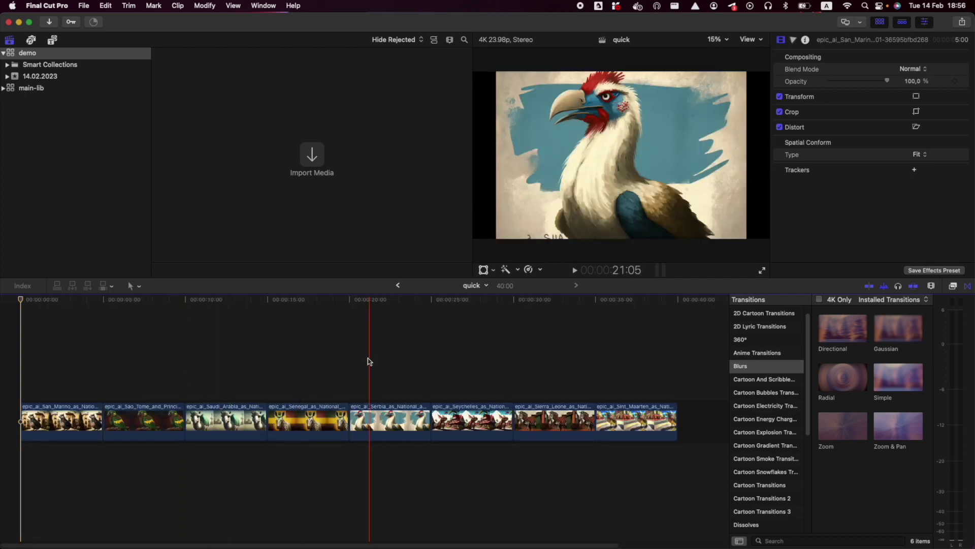
left_click(271, 386)
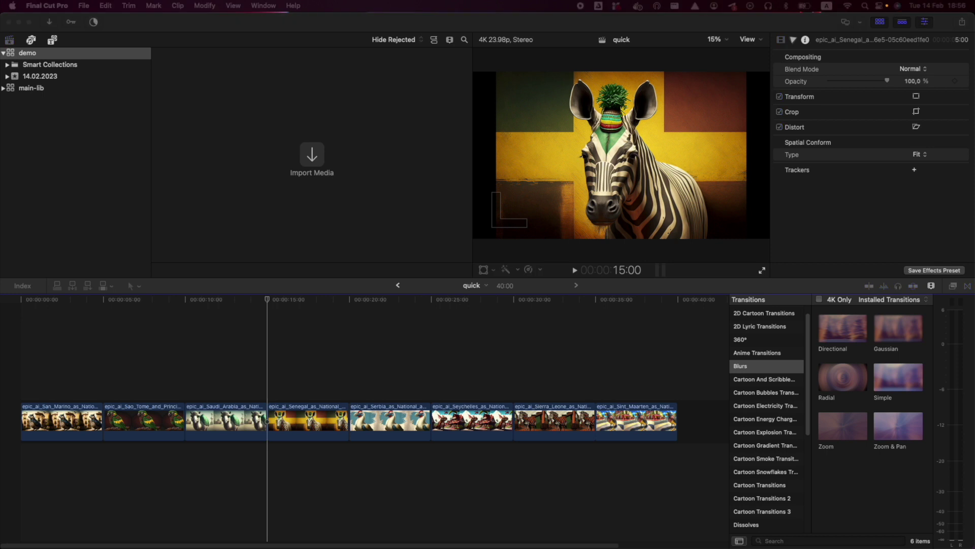
left_click(103, 355)
left_click(104, 357)
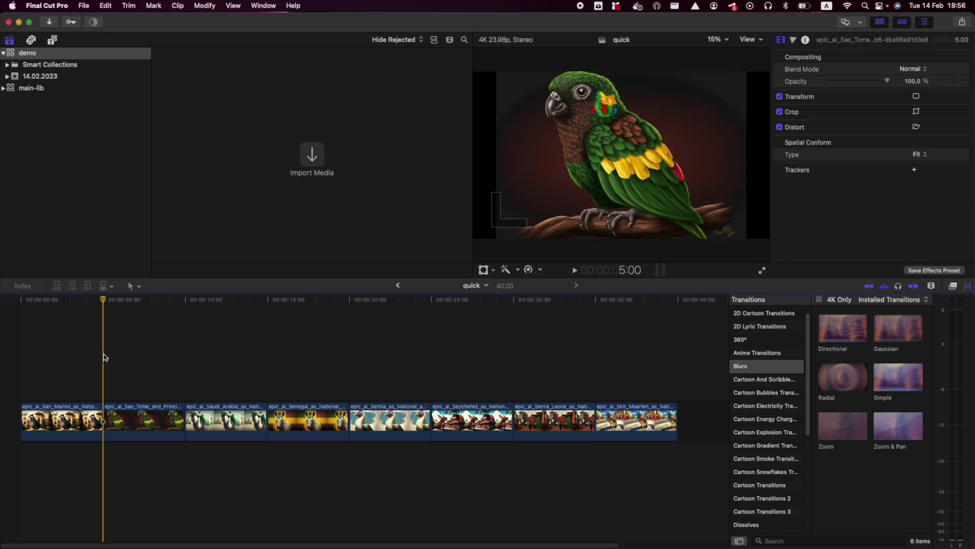
left_click(185, 361)
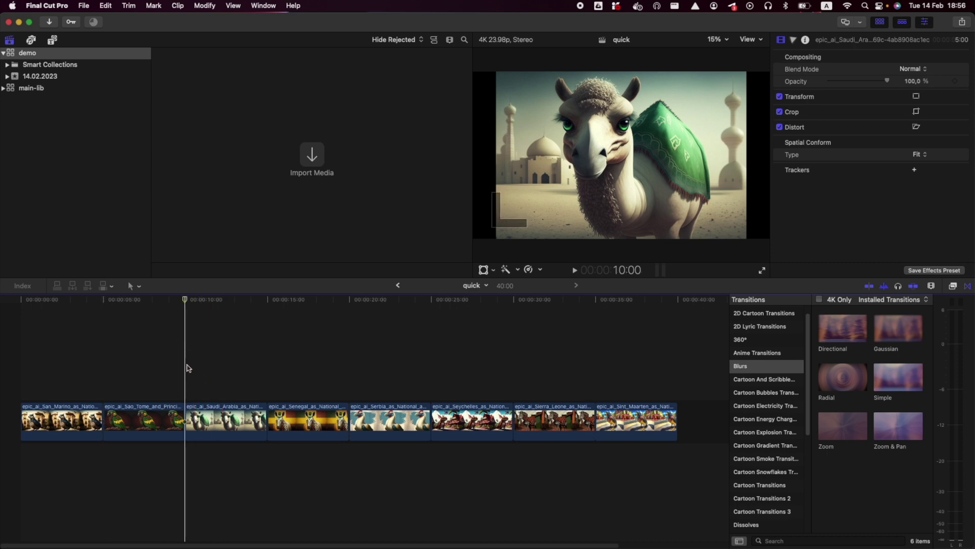
left_click(197, 138)
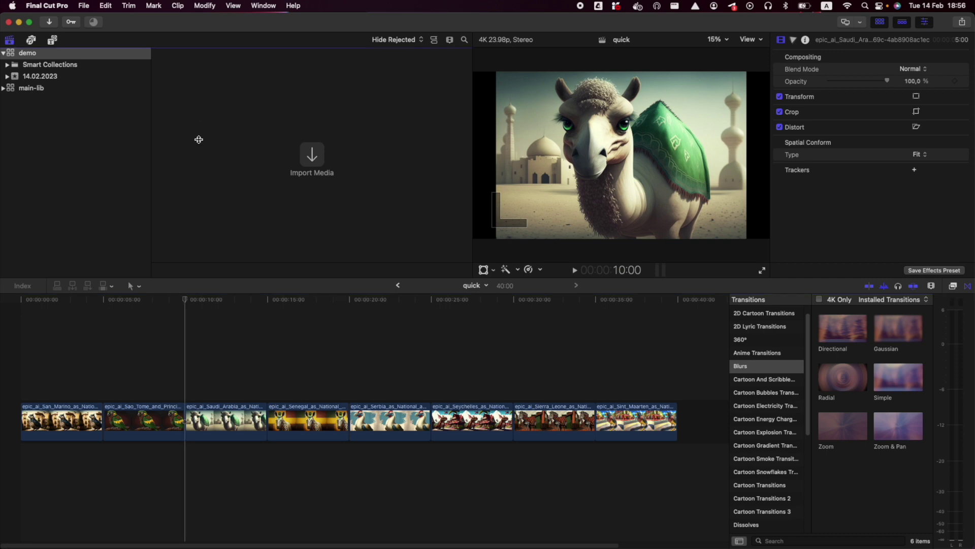
left_click(62, 6)
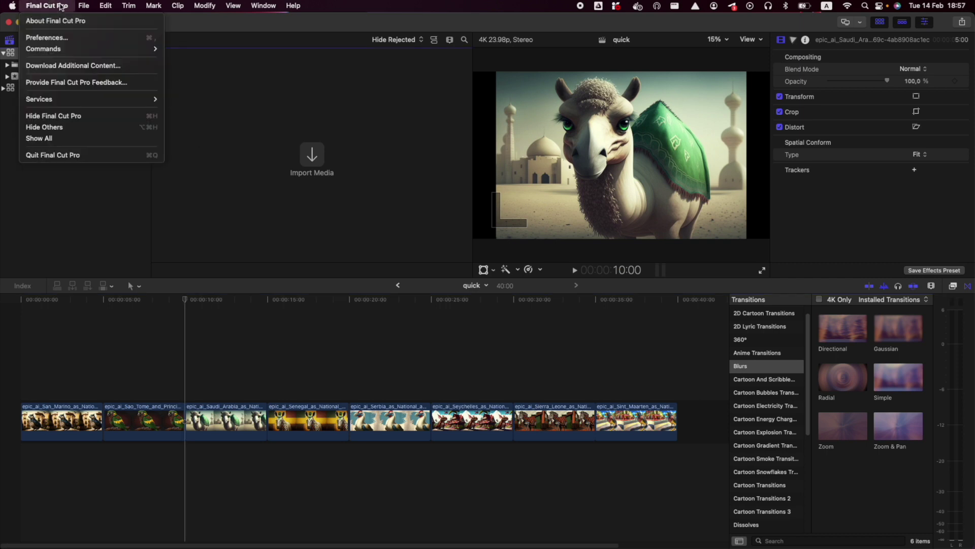
left_click(67, 39)
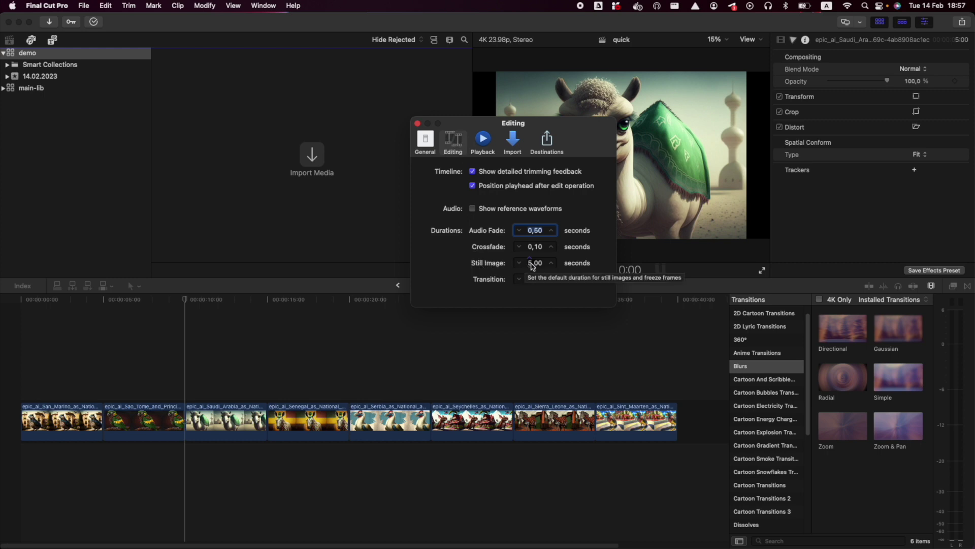
left_click(375, 356)
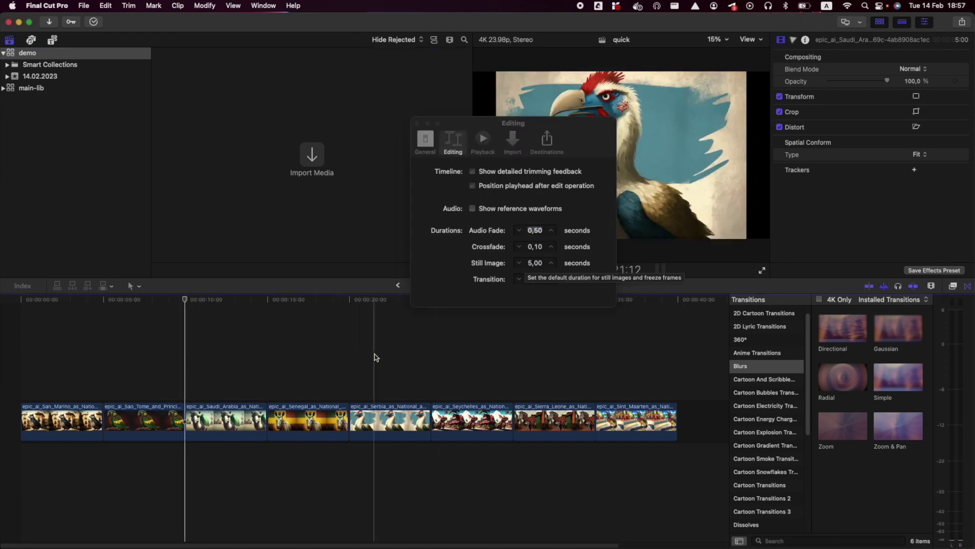
left_click(418, 125)
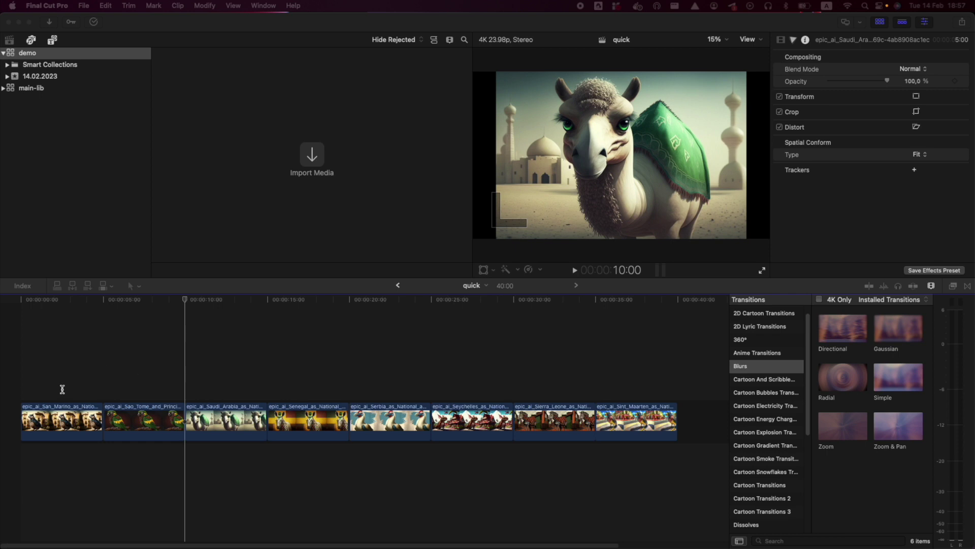
Give the last four clips a new 4:01 duration with Ctrl+D
left_click(458, 402)
left_click_drag(391, 374, 597, 446)
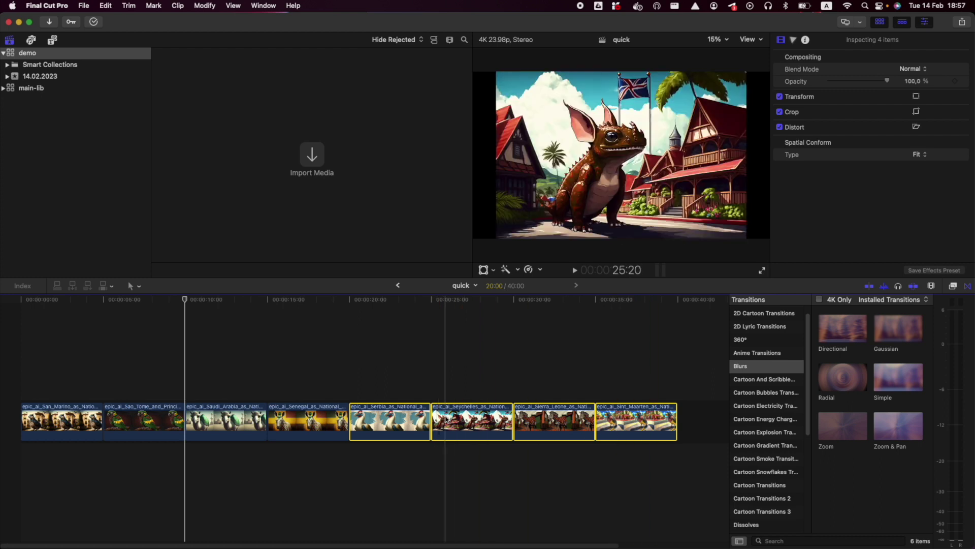
key("ctrl+d")
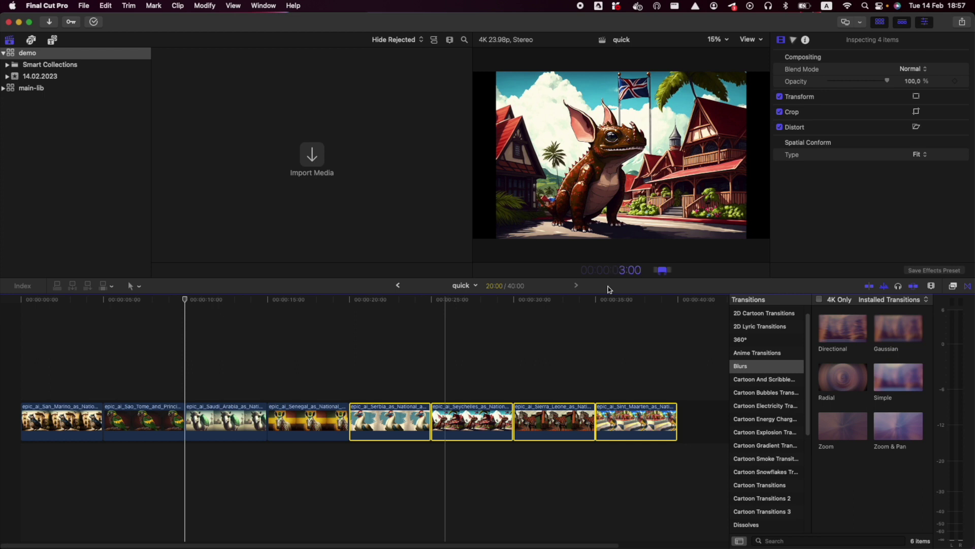
key("Return")
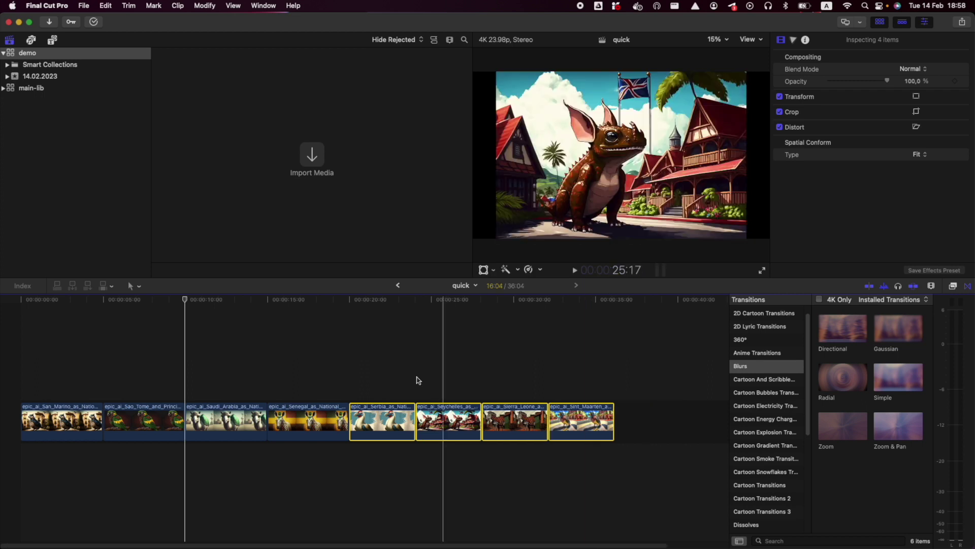
Check the Seychelles clip's new length, then reselect the last four clips and then all eight
left_click(351, 366)
key("cmd+4")
left_click(415, 378)
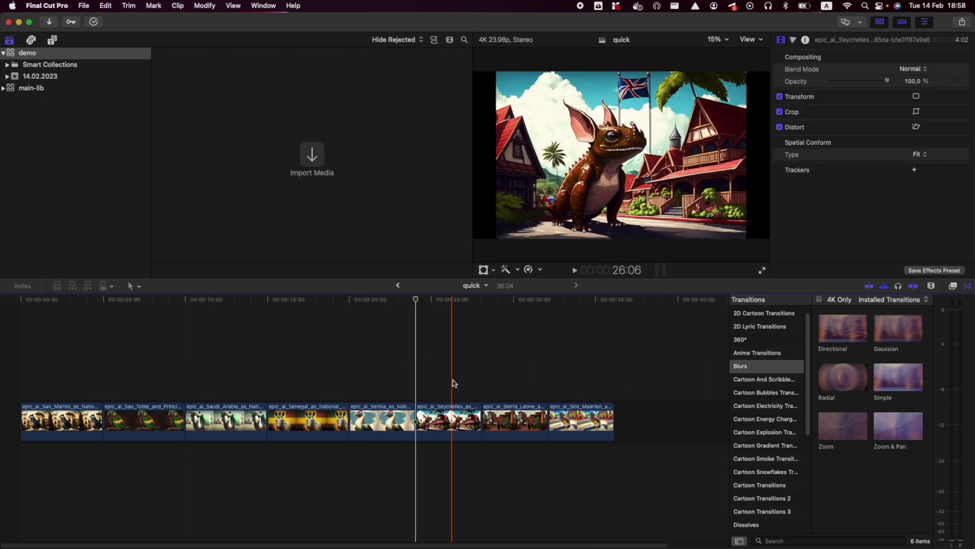
left_click(481, 382)
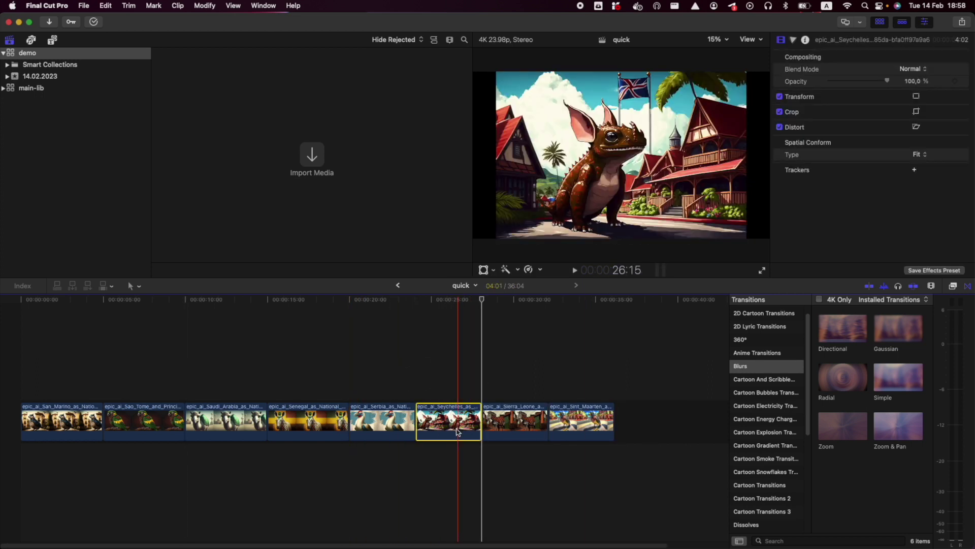
left_click(443, 382)
left_click_drag(375, 377, 597, 437)
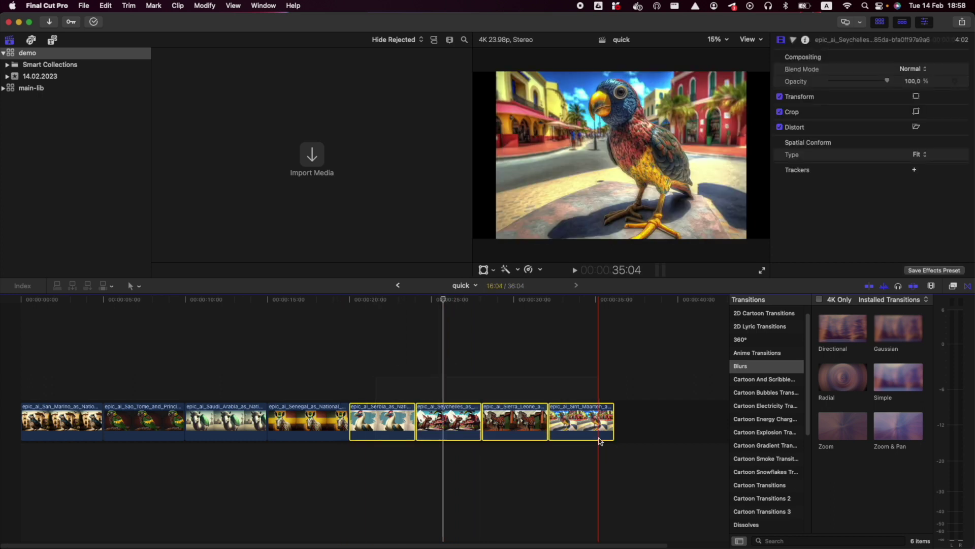
left_click_drag(629, 394, 107, 432)
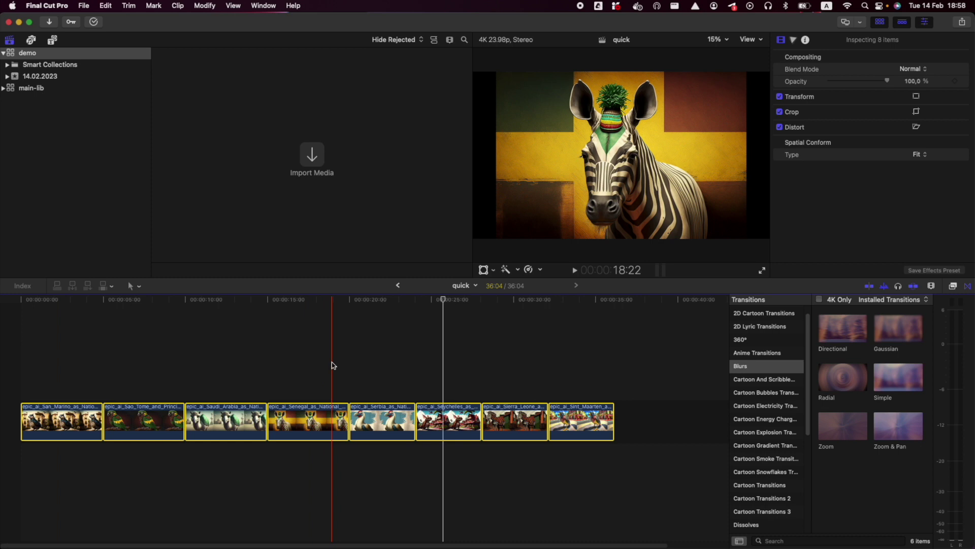
Set all eight clips to a 3:15 duration with Ctrl+D, then deselect them
left_click(80, 356)
left_click_drag(48, 350, 596, 482)
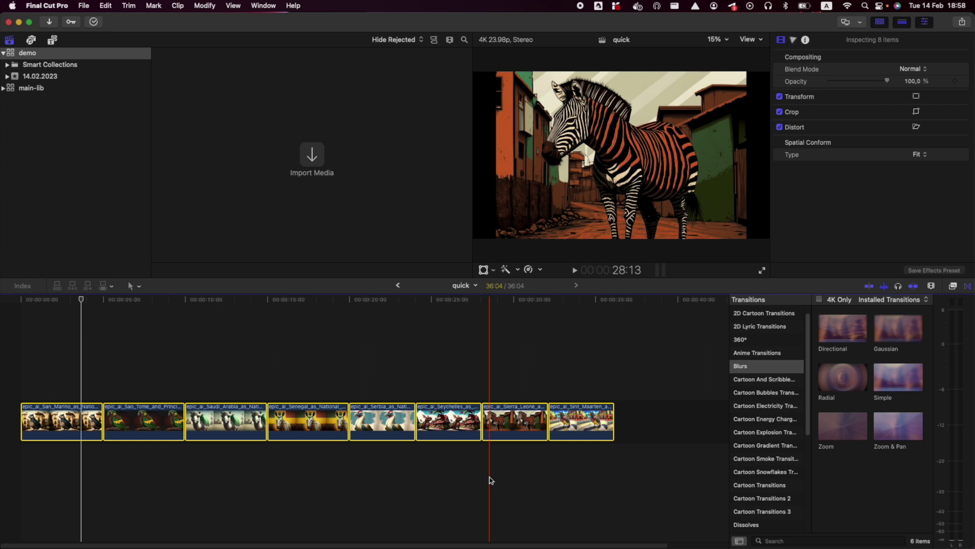
key("ctrl+d")
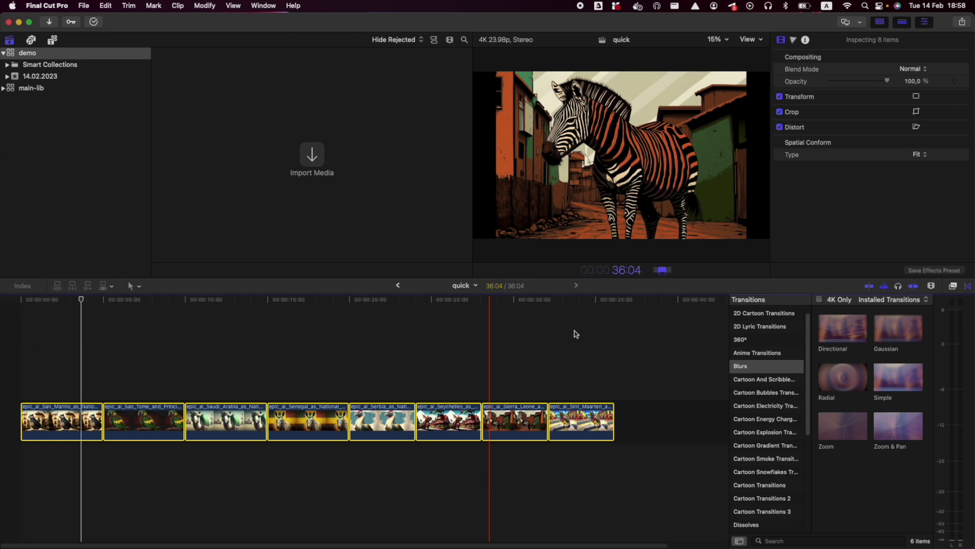
type("315")
key("Return")
left_click(497, 333)
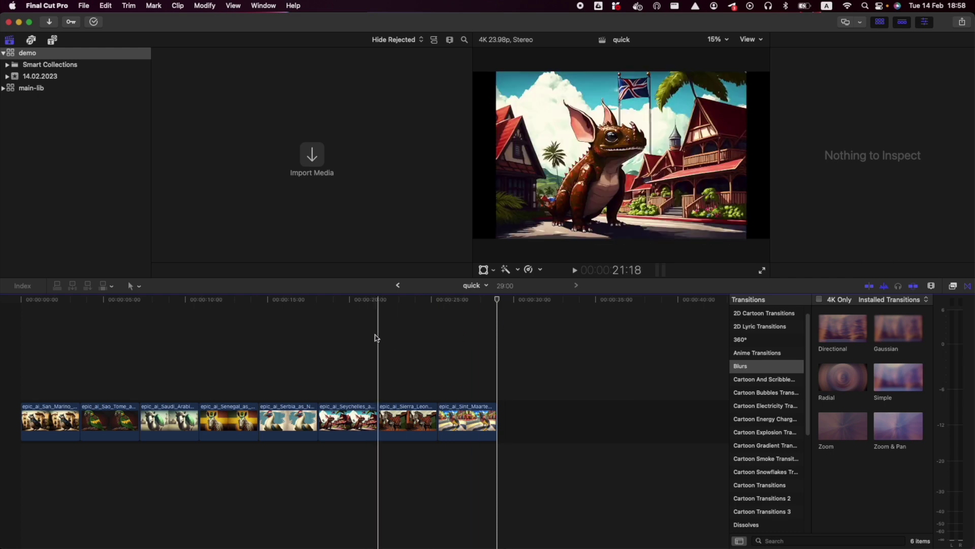
Marquee-select all eight clips and double-click the Simple blur in Blurs to add it at every cut
left_click(72, 360)
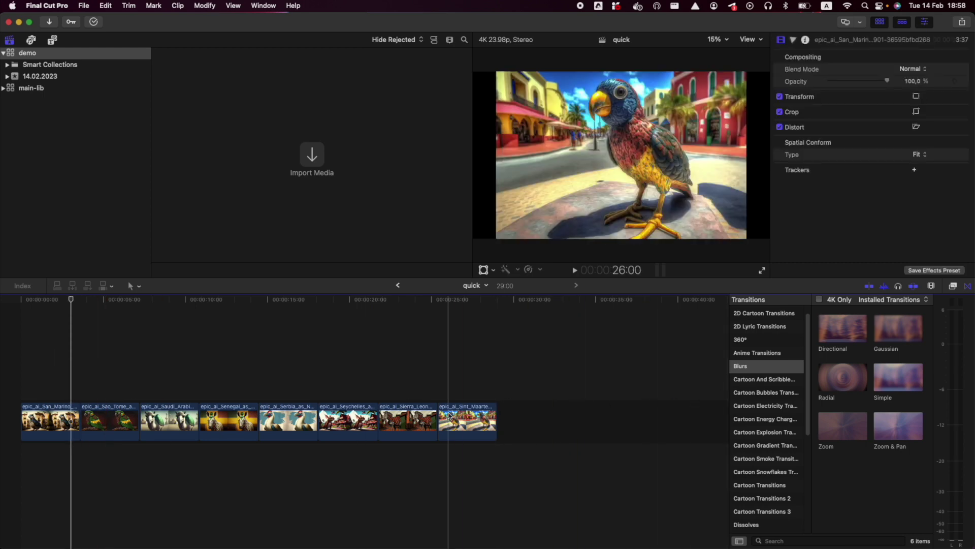
left_click_drag(80, 392, 437, 457)
left_click(345, 500)
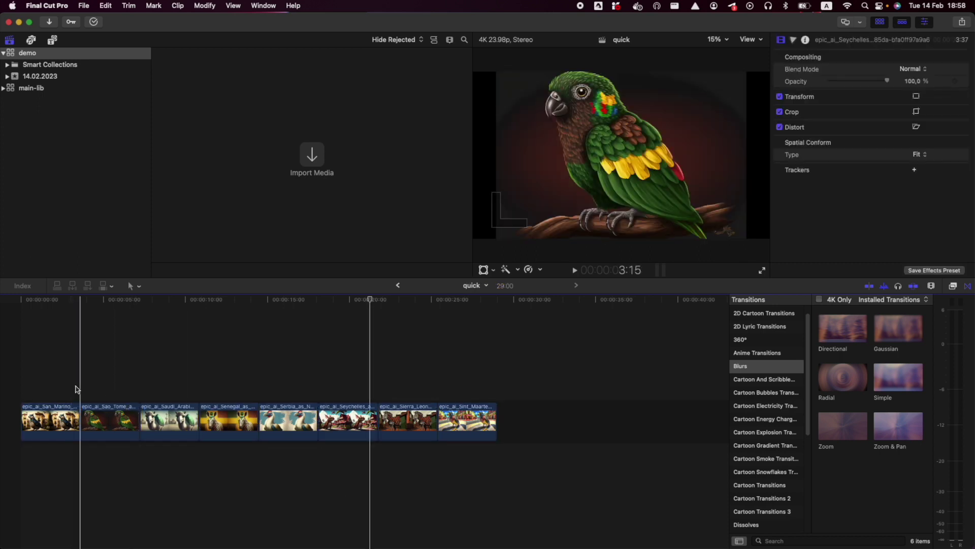
left_click_drag(73, 385, 438, 436)
left_click(588, 427)
scroll(782, 364, "up", 1)
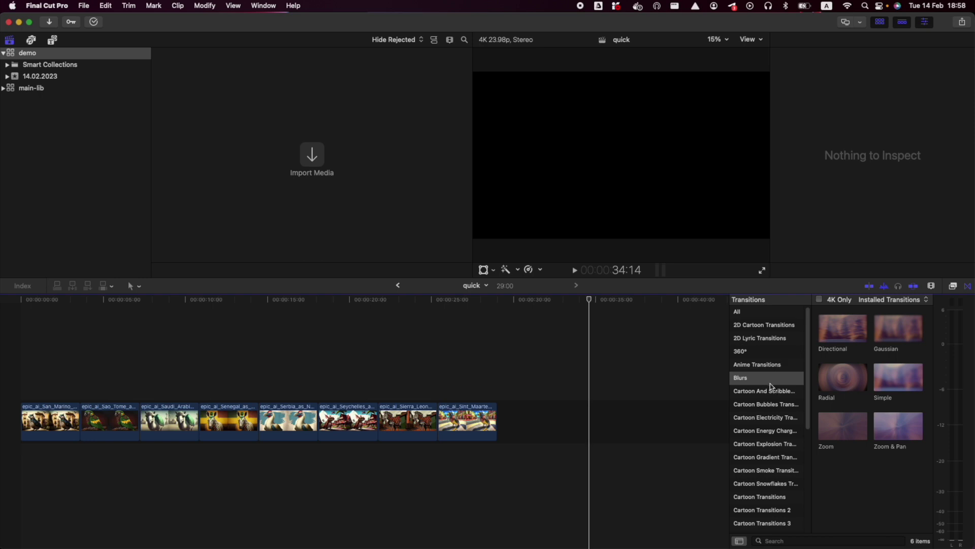
left_click(770, 381)
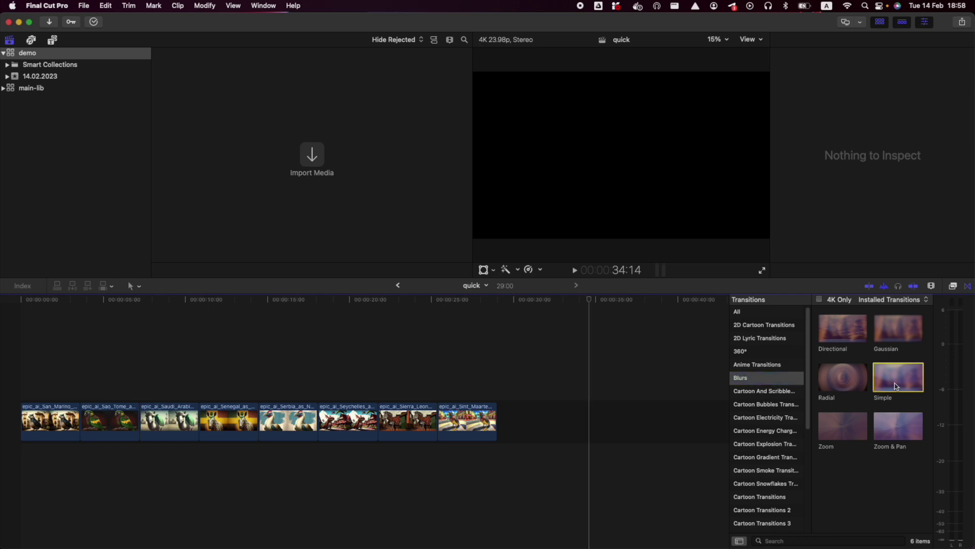
left_click_drag(66, 374, 461, 446)
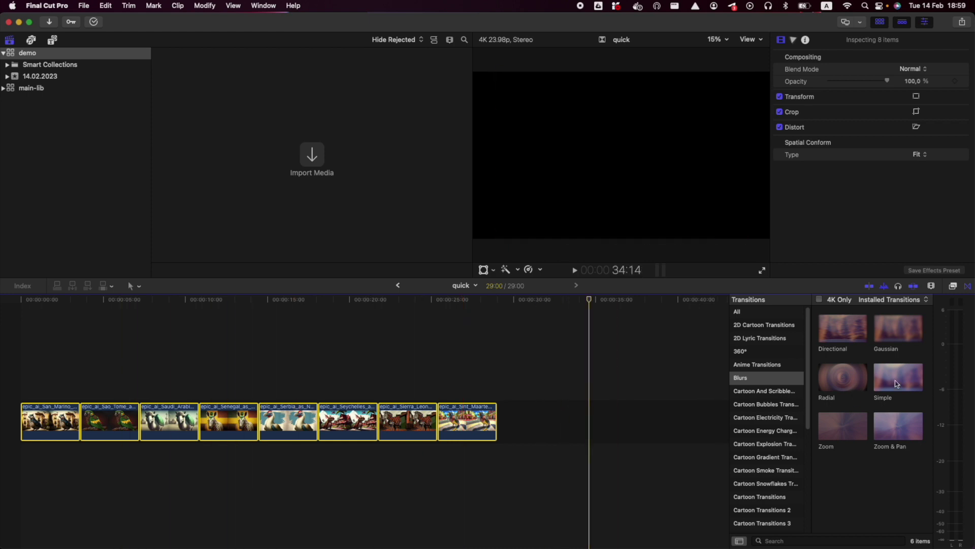
double_click(896, 379)
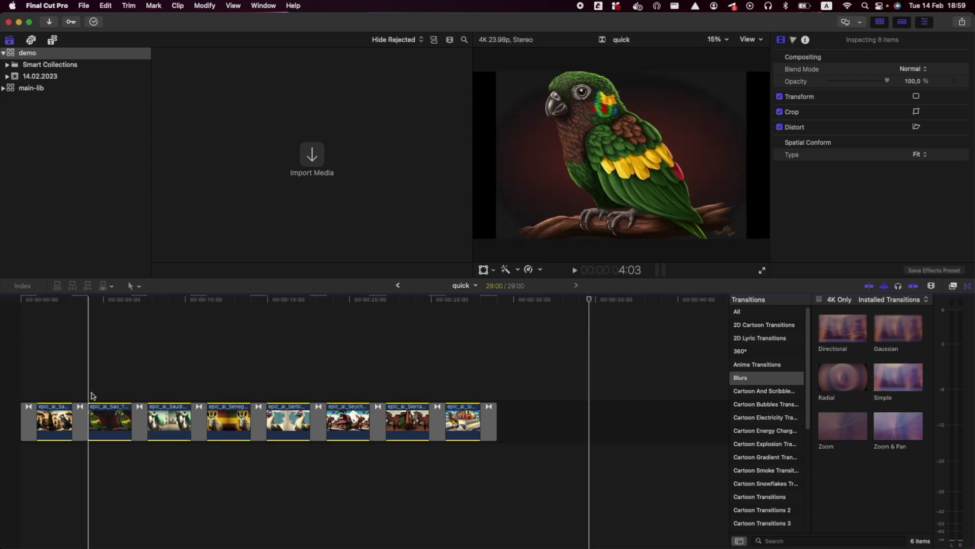
left_click(21, 364)
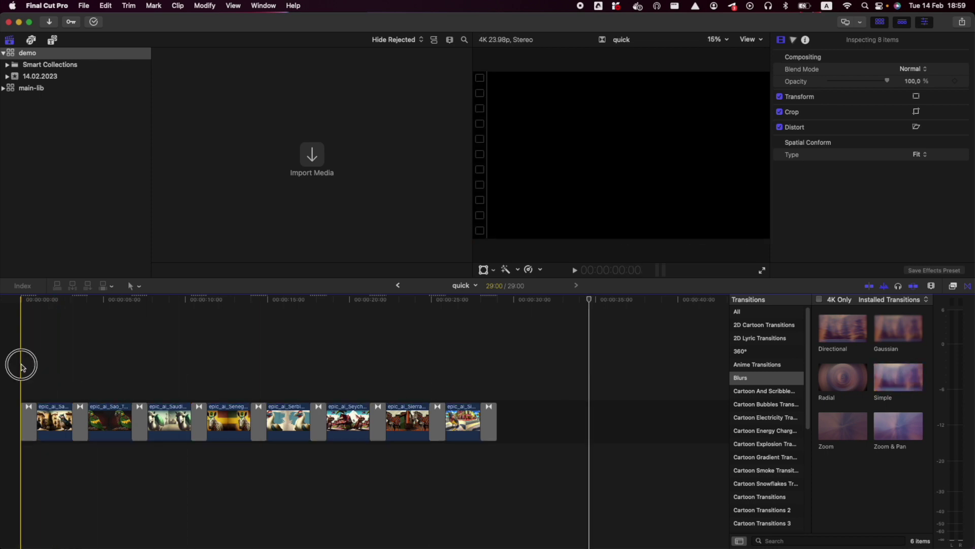
key("space")
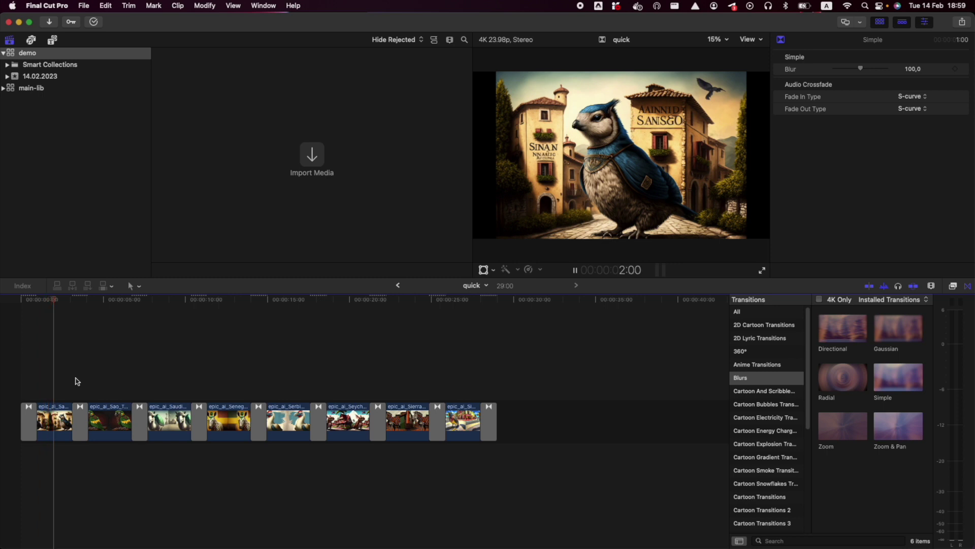
key("space")
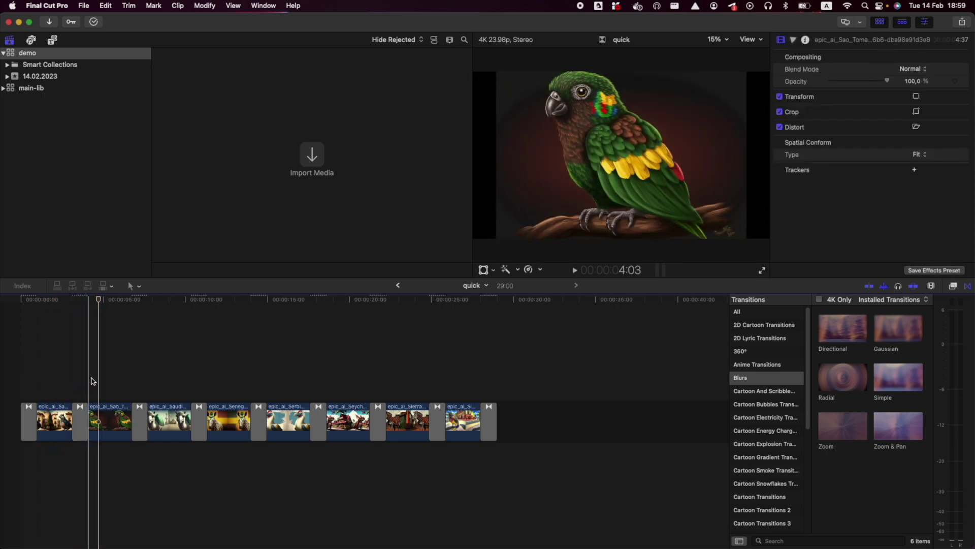
left_click(56, 354)
left_click(24, 342)
key("space")
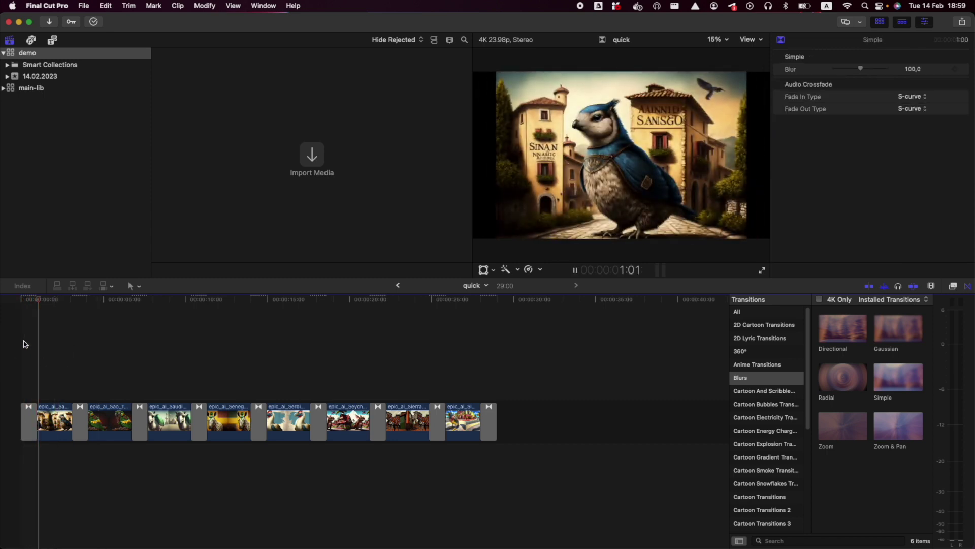
key("space")
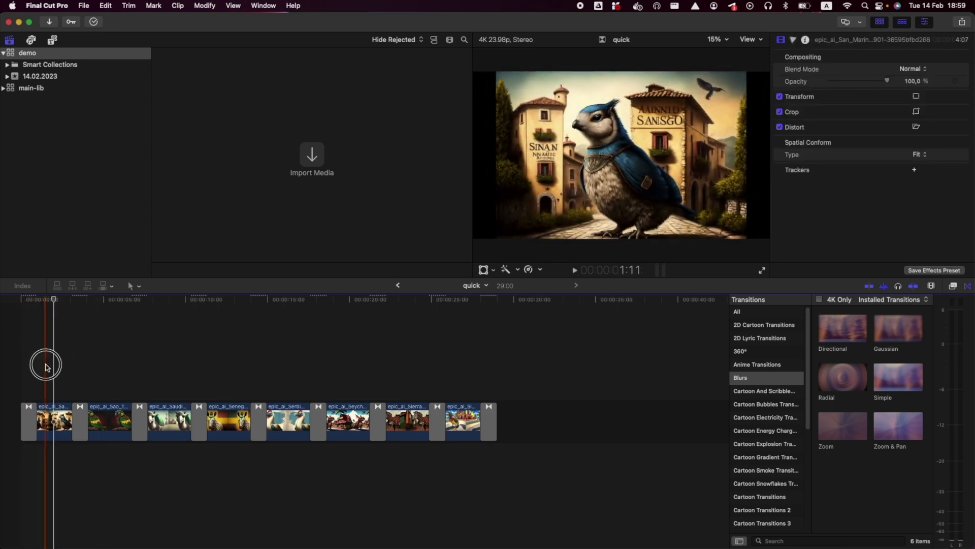
Switch the San Marino clip to Crop's Ken Burns mode, shrink its Start rectangle, and finish with Done
left_click(51, 421)
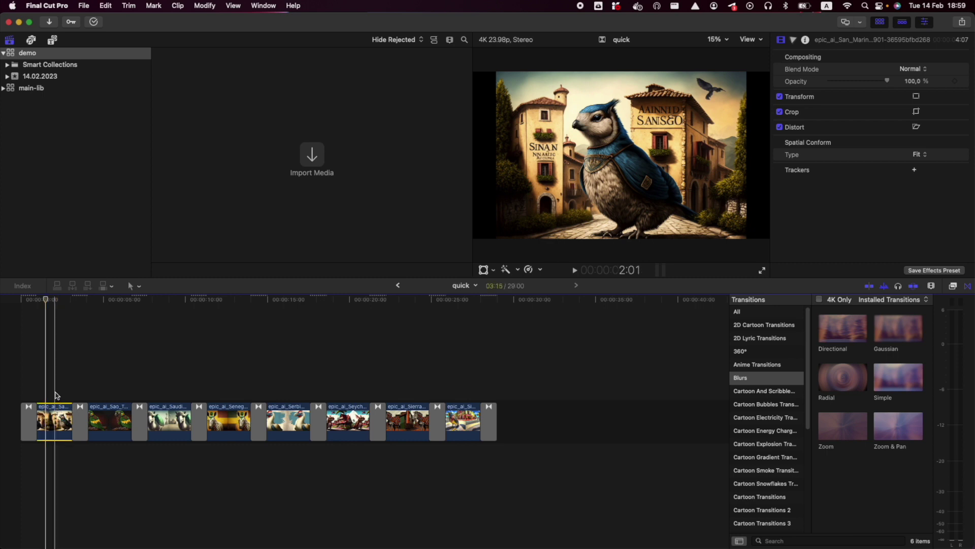
left_click(491, 272)
left_click(514, 296)
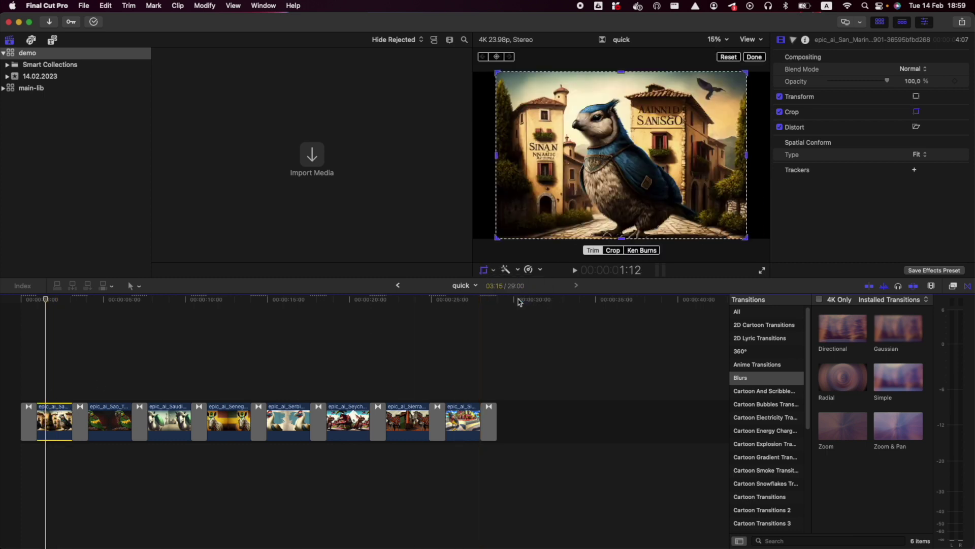
left_click(638, 252)
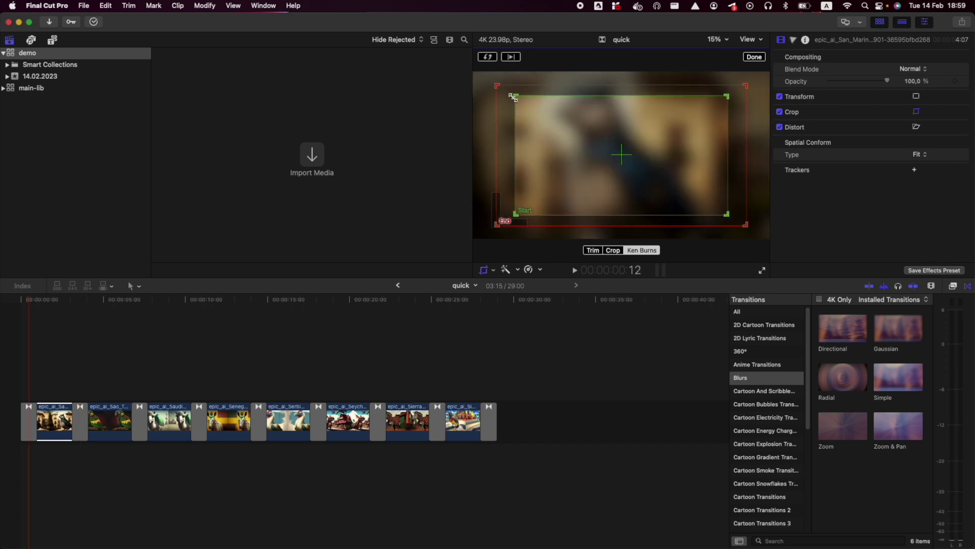
left_click(59, 416)
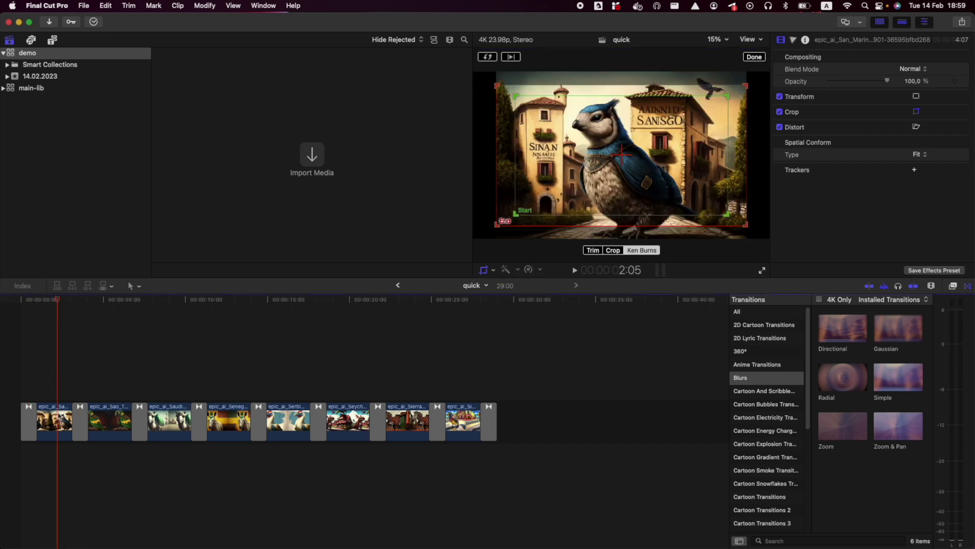
left_click_drag(515, 96, 524, 100)
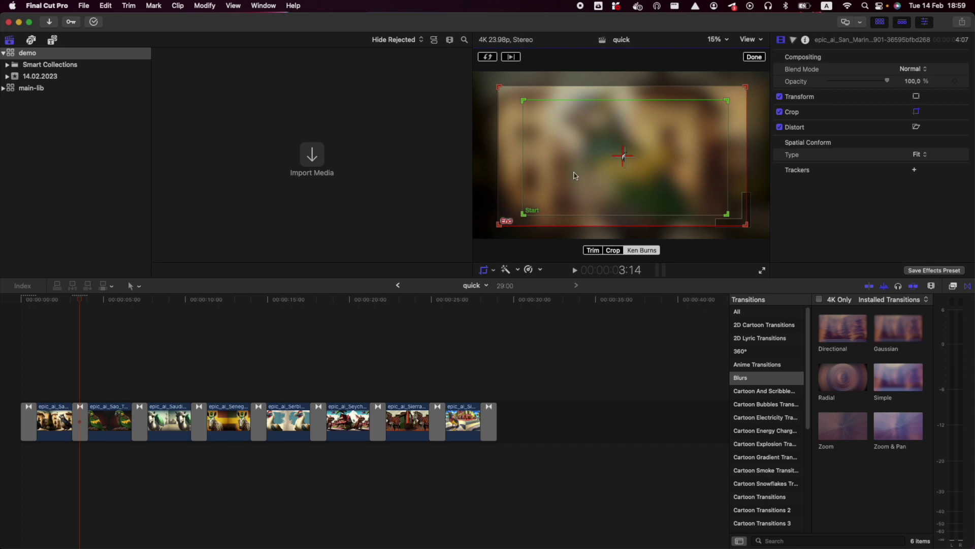
left_click(20, 352)
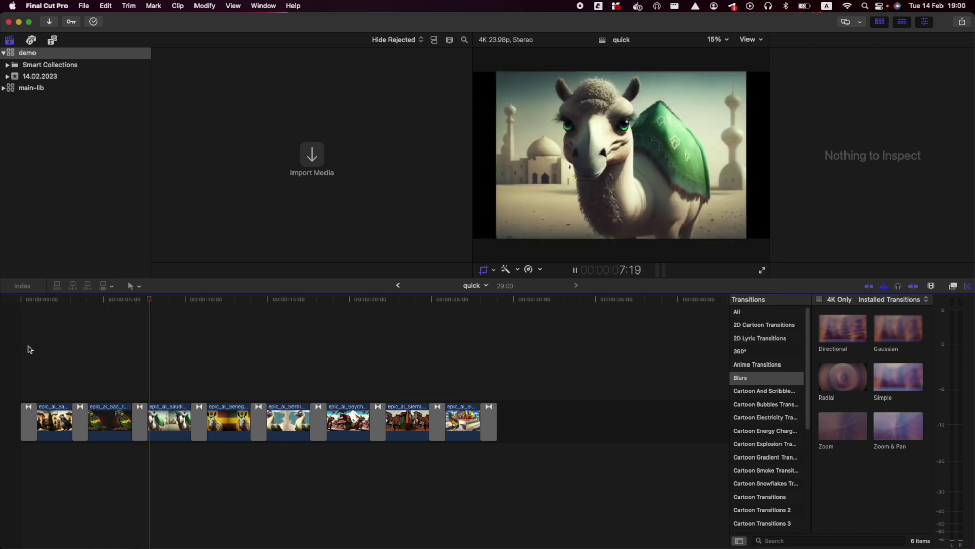
Stop the preview and copy the first San Marino clip
key("shift+c")
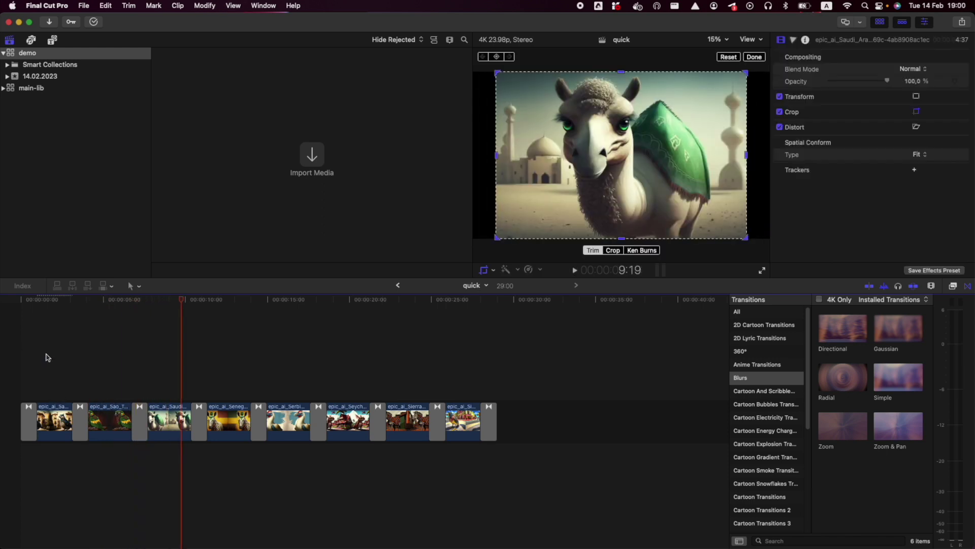
left_click(47, 412)
left_click(53, 422)
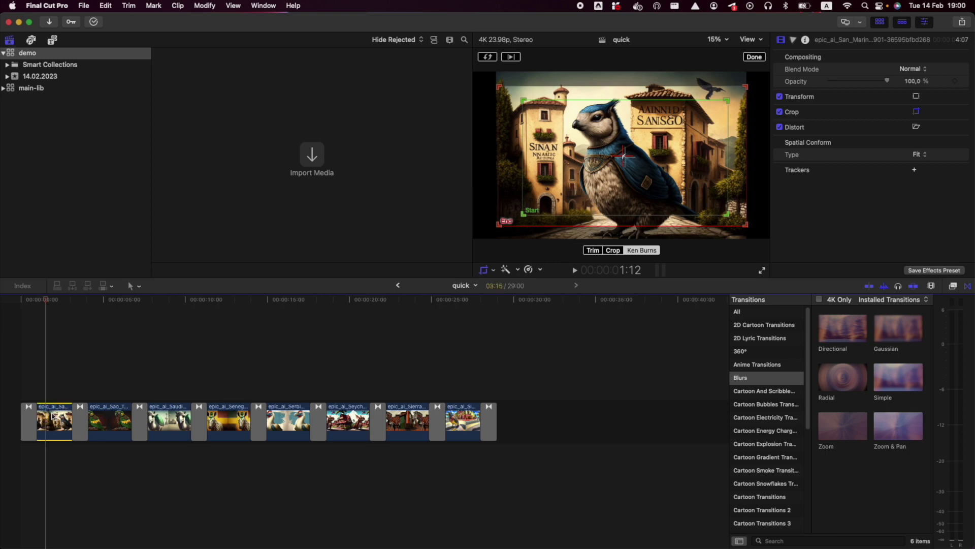
left_click(57, 413)
Paste its Crop attributes with Stretch to Fit onto clips two through eight
left_click_drag(103, 358, 472, 453)
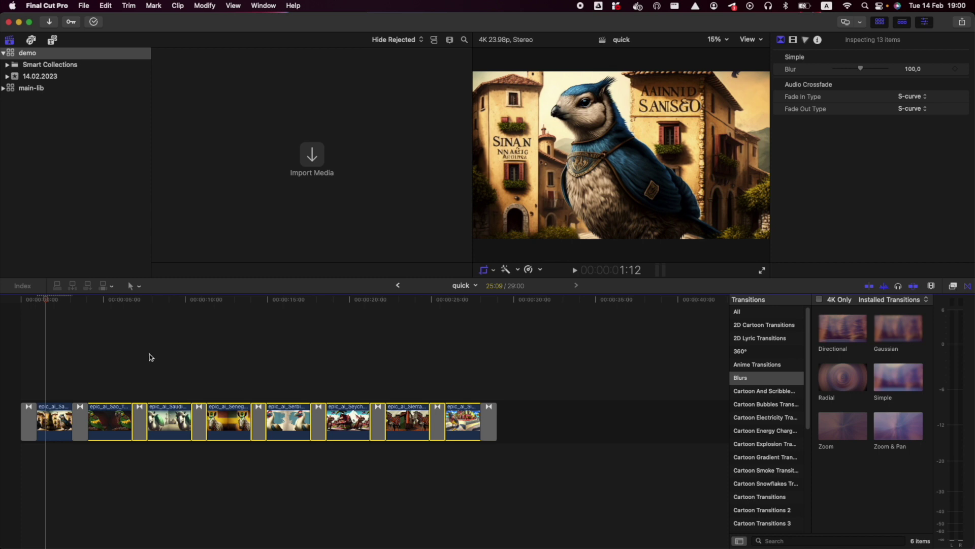
key("super+shift+v")
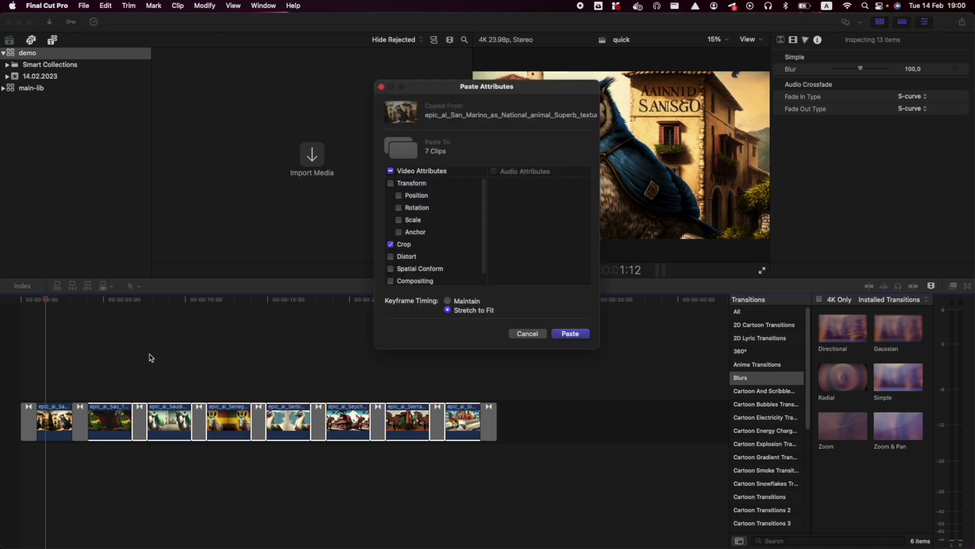
left_click(570, 334)
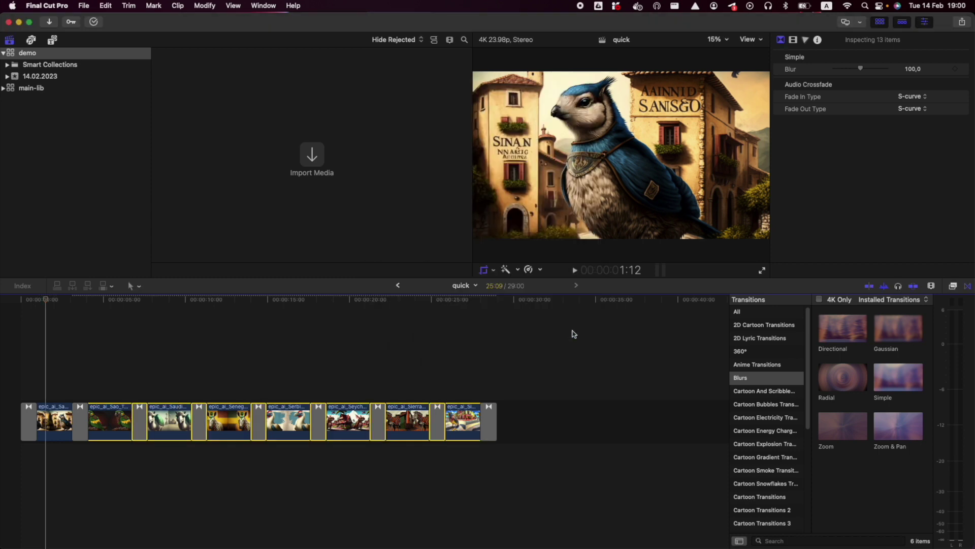
left_click(20, 350)
key("shift+c")
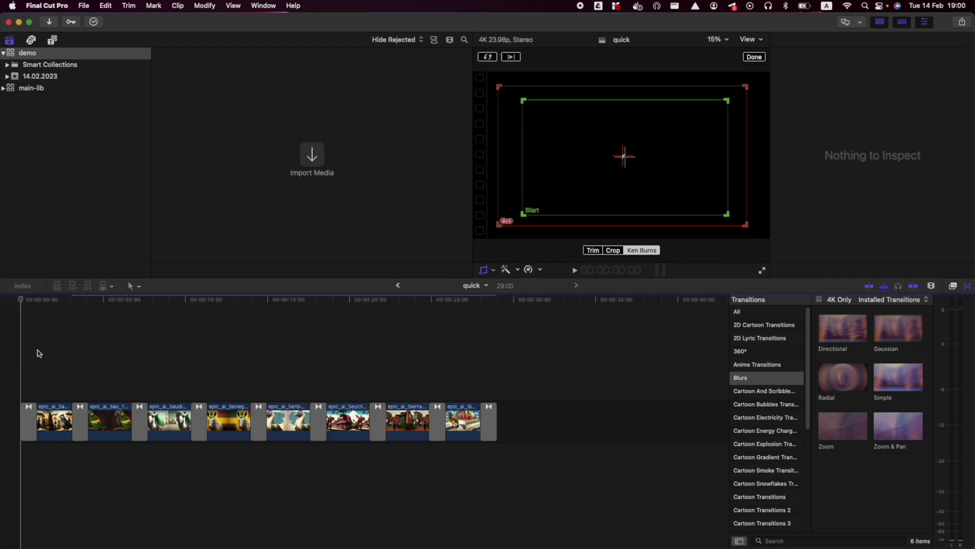
Leave Crop mode by choosing Transform, then play the timeline full screen
left_click(493, 270)
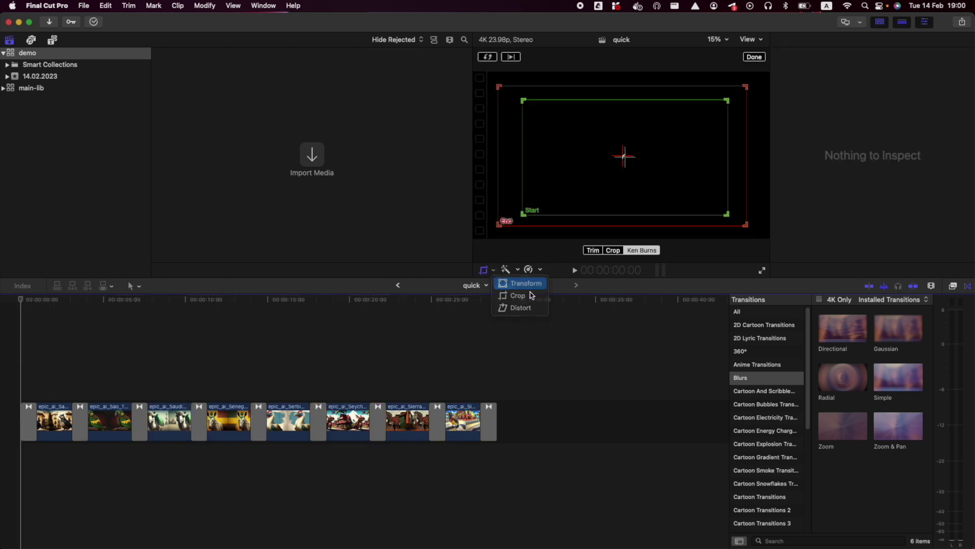
left_click(521, 280)
left_click(762, 271)
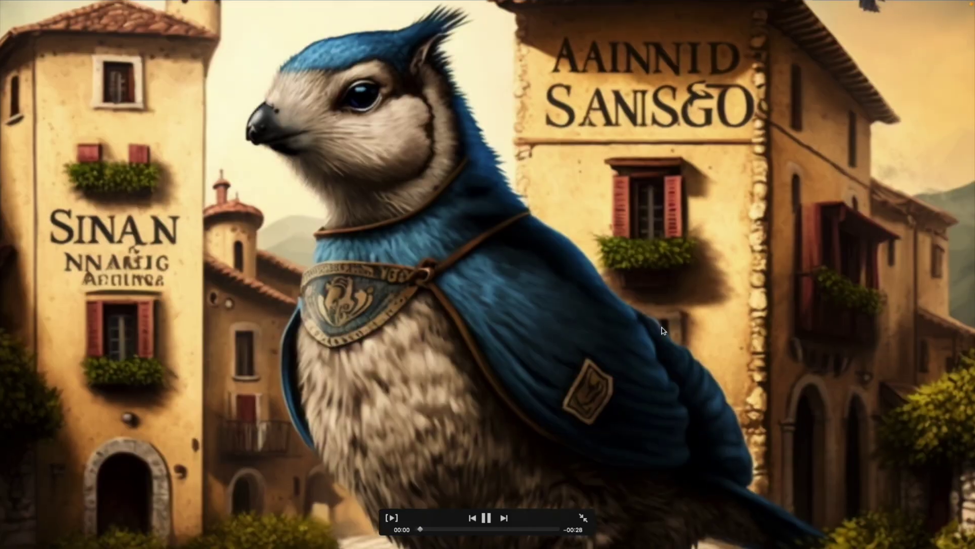